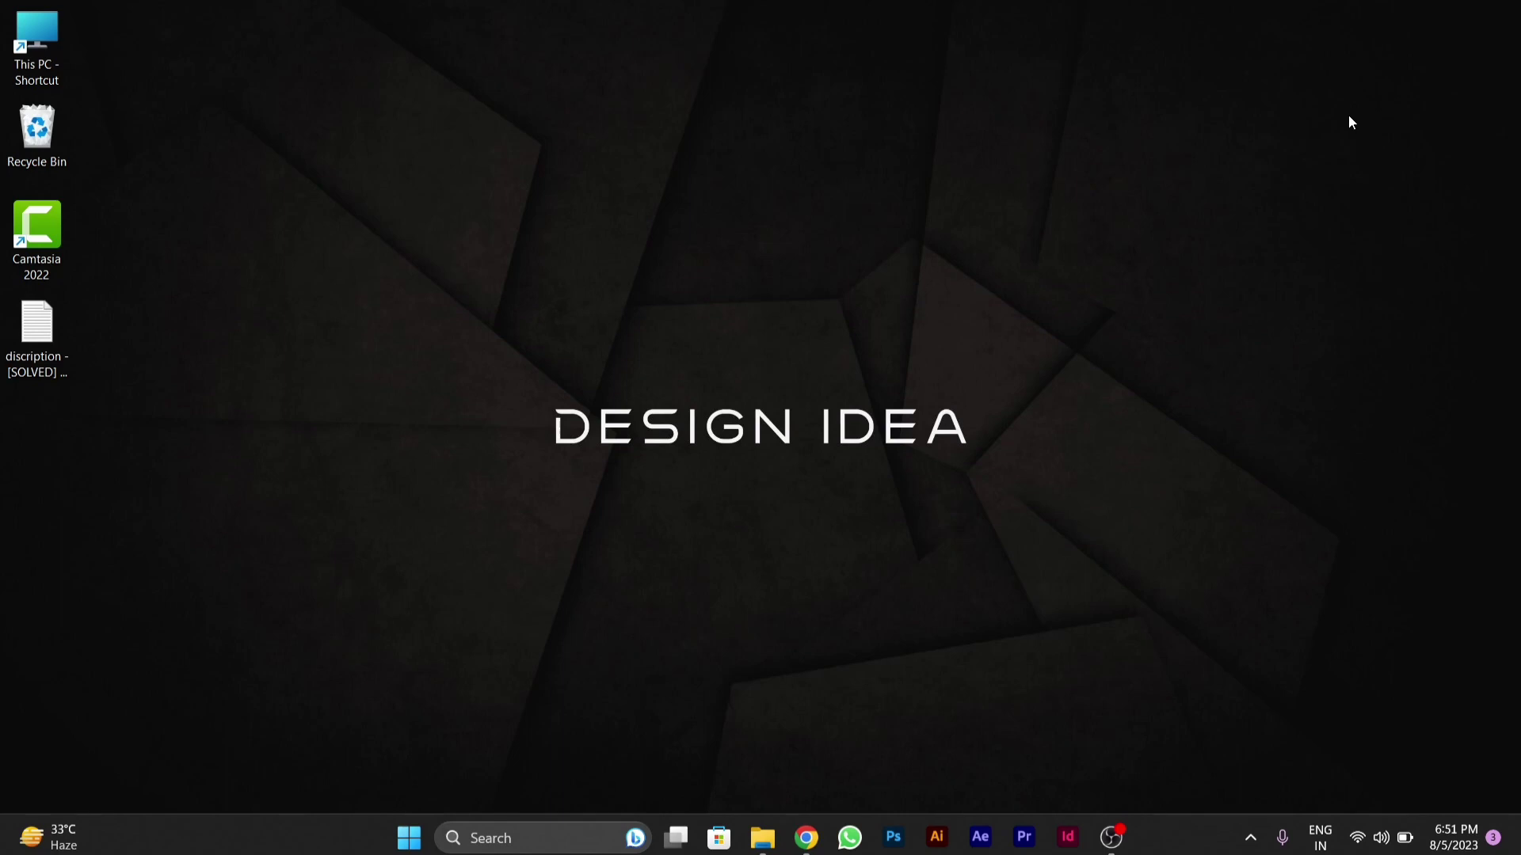
# Open the Win+X power-user menu from the Start button.
pyautogui.rightClick(409, 839)
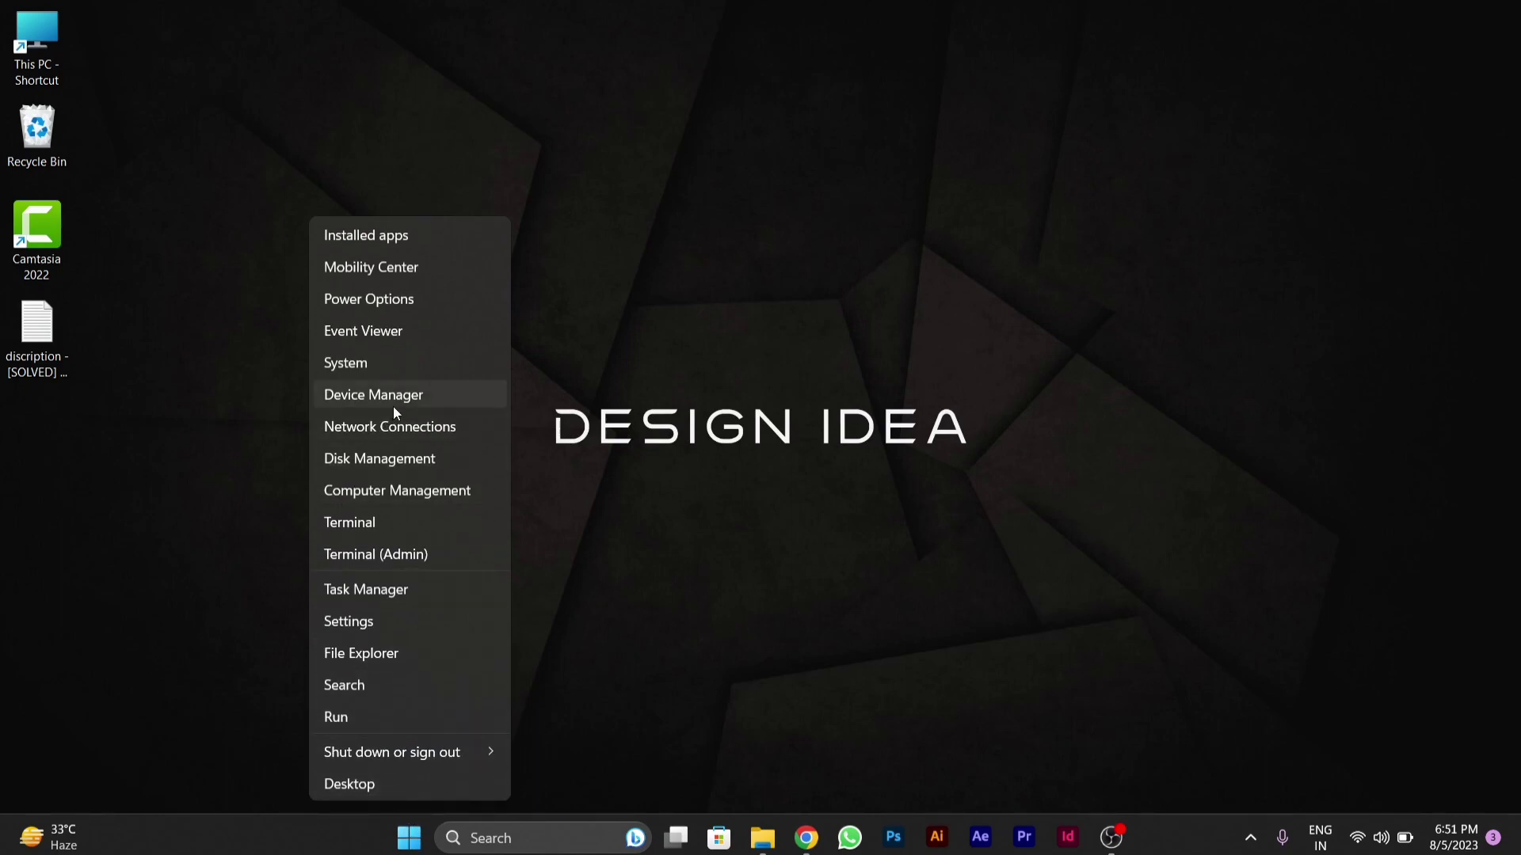
# Launch Windows Settings from the Win+X menu and go to Personalization.
pyautogui.click(371, 626)
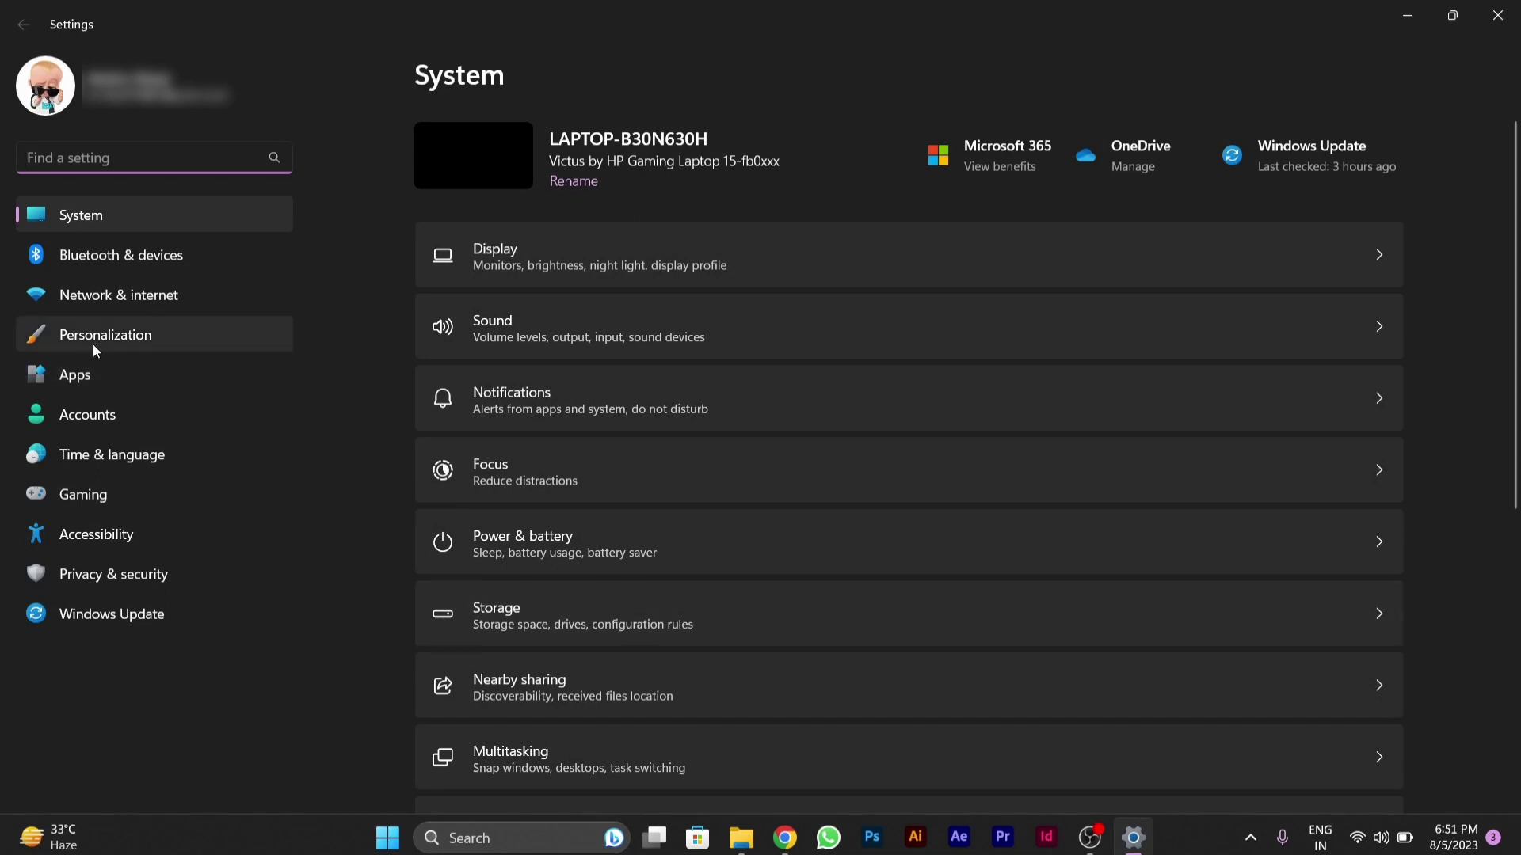
pyautogui.click(122, 342)
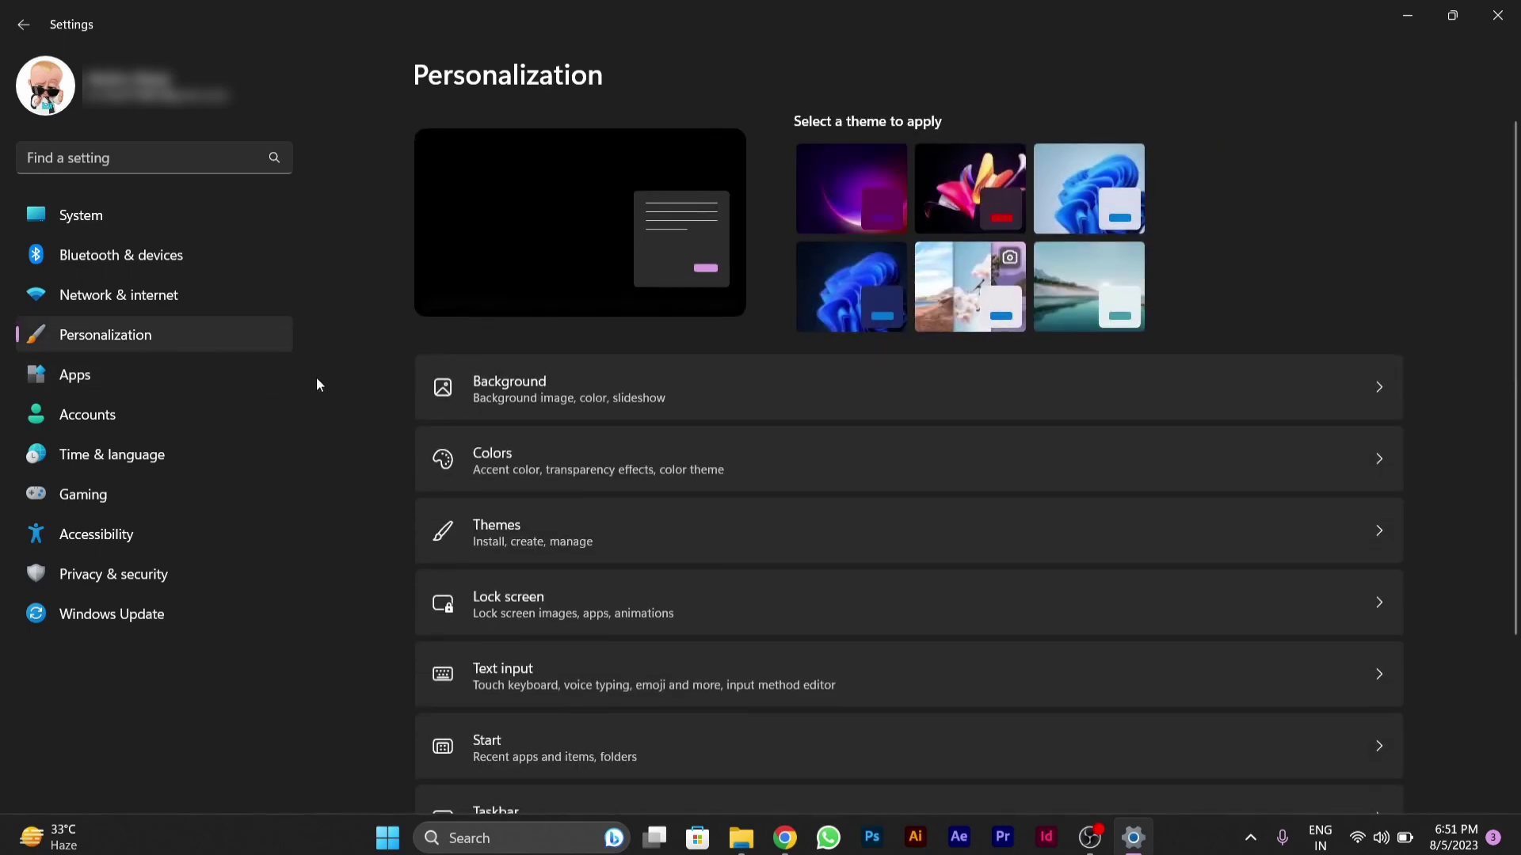
# Open the Lock screen page under Personalization.
pyautogui.click(585, 623)
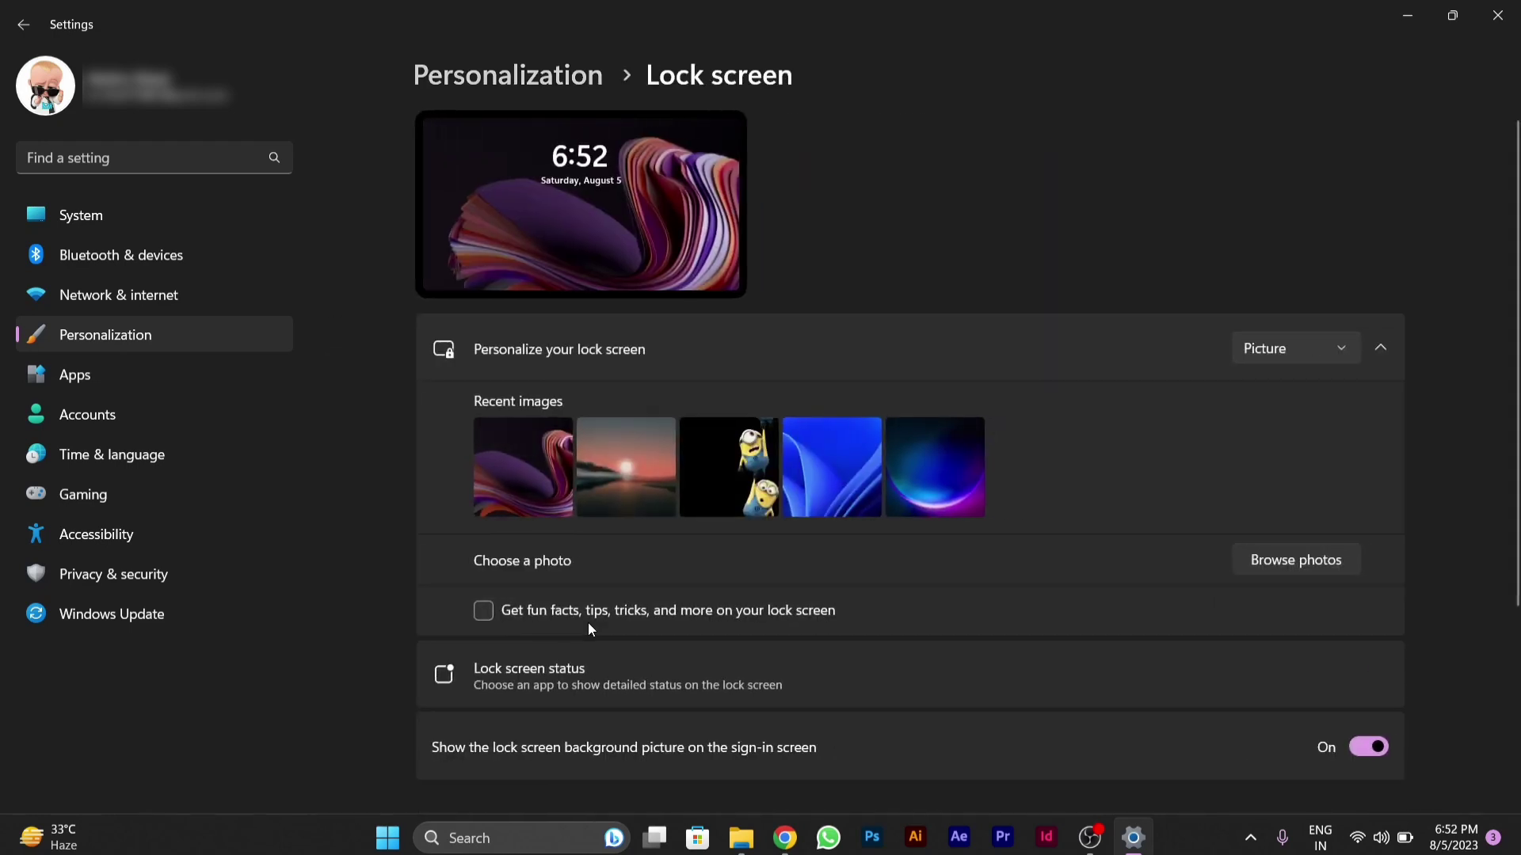